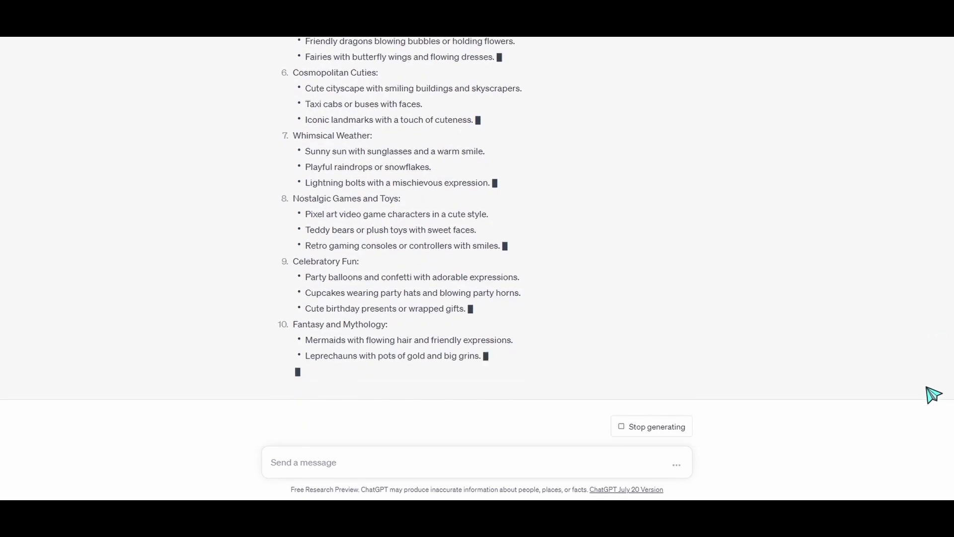
Step: Review the generated list of cute image-only sticker ideas from its beginning
scroll(932, 394, up, 8)
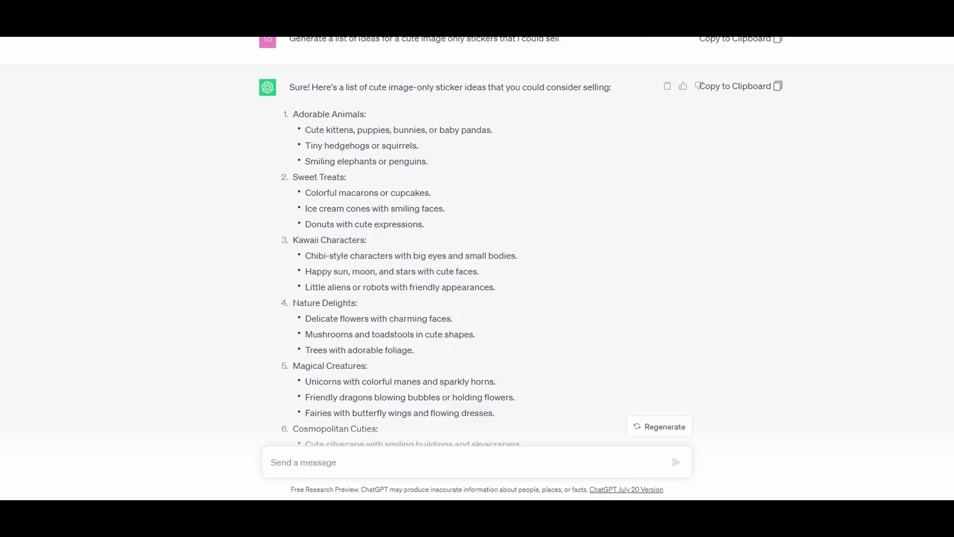
scroll(522, 241, down, 1)
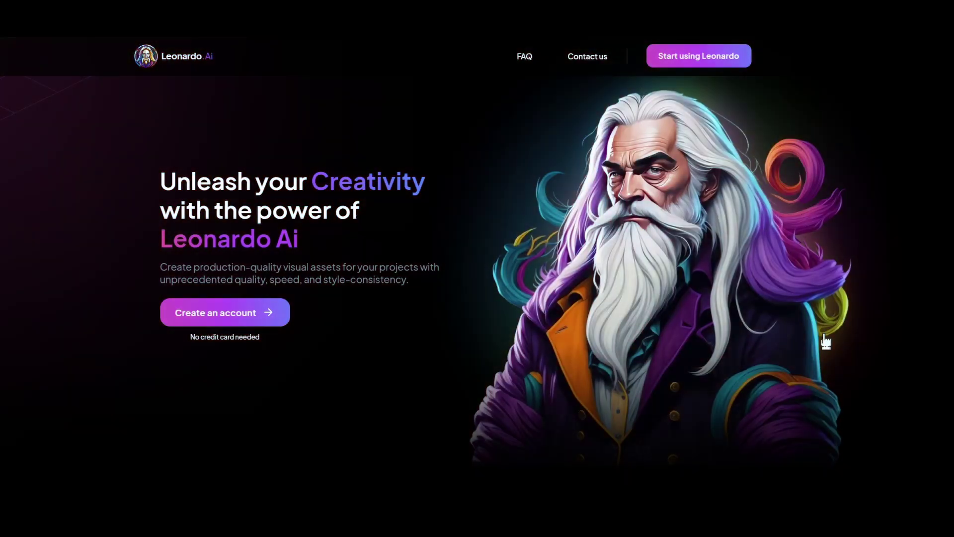
Step: Switch to Leonardo.Ai, enter the app from its landing page and browse the featured models and recent creations
click(247, 325)
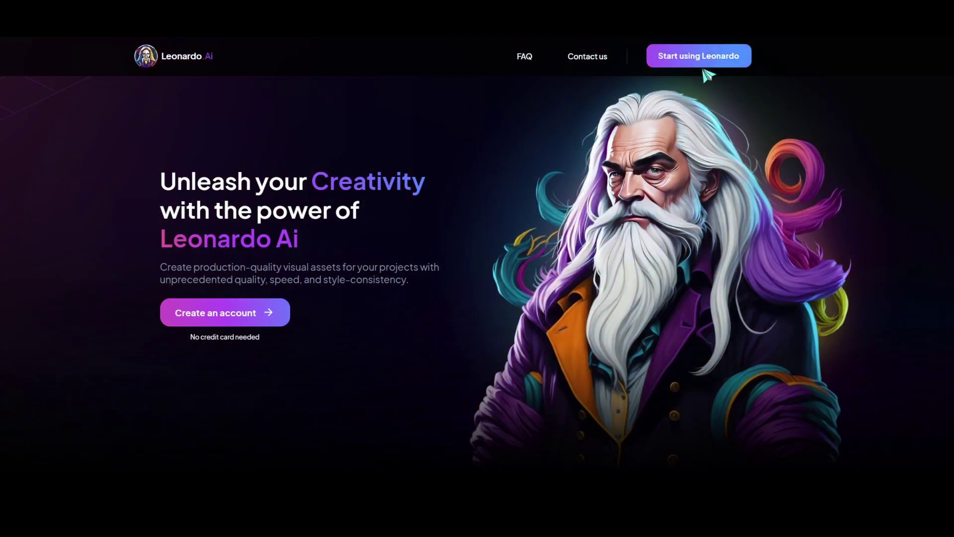
click(704, 64)
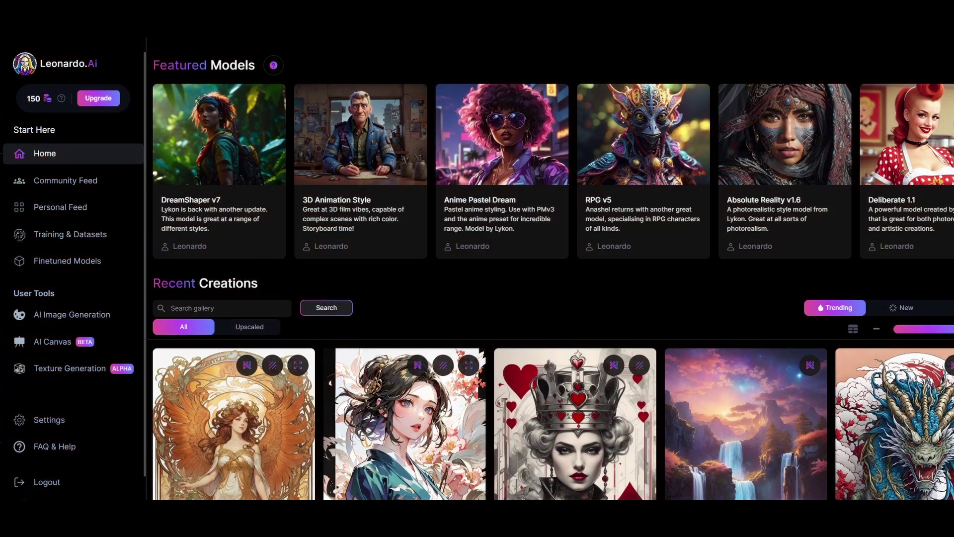
scroll(553, 276, down, 2)
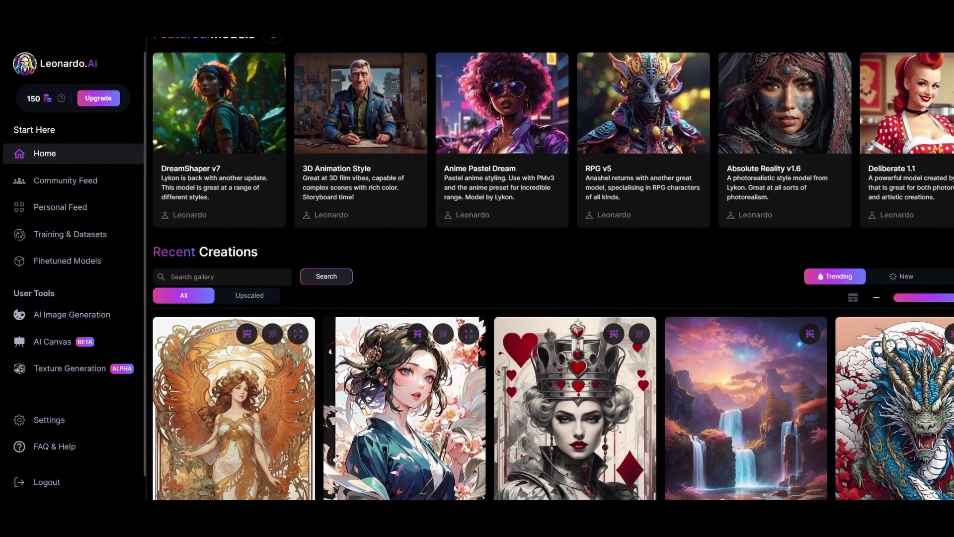
scroll(553, 276, down, 2)
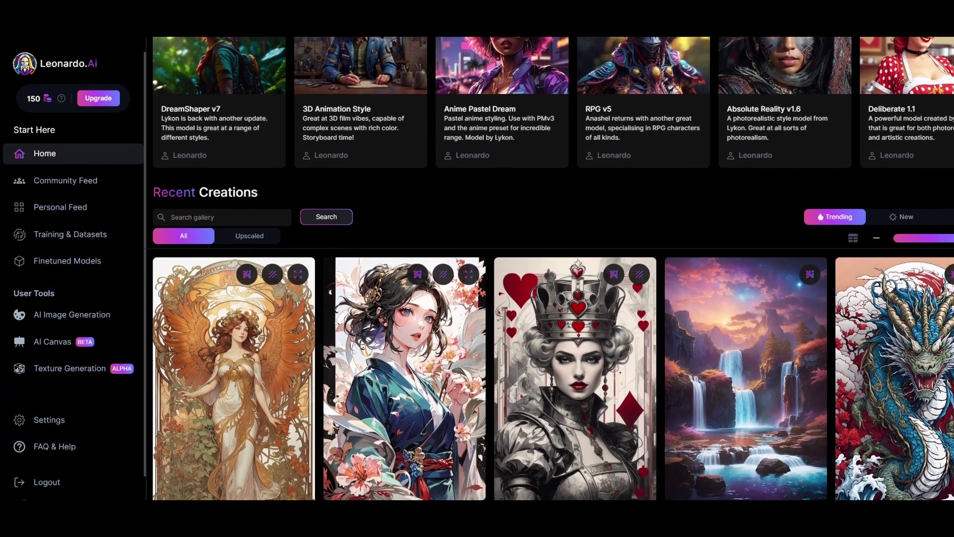
scroll(554, 275, down, 2)
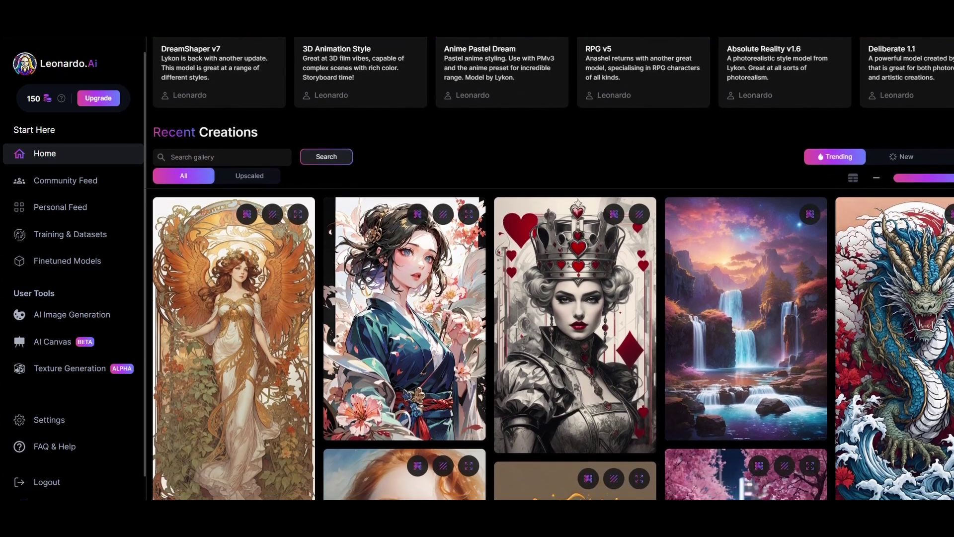
scroll(554, 276, down, 2)
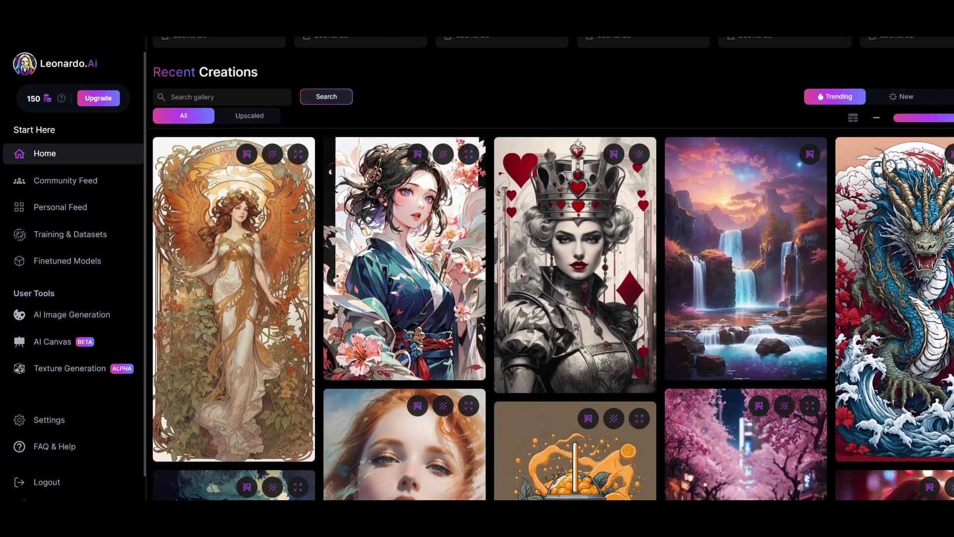
scroll(554, 275, down, 2)
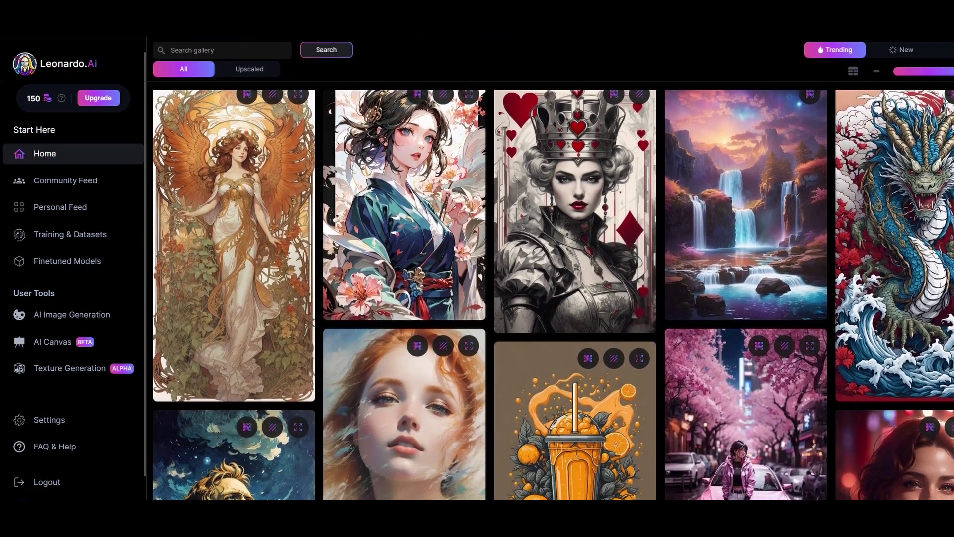
scroll(553, 275, down, 2)
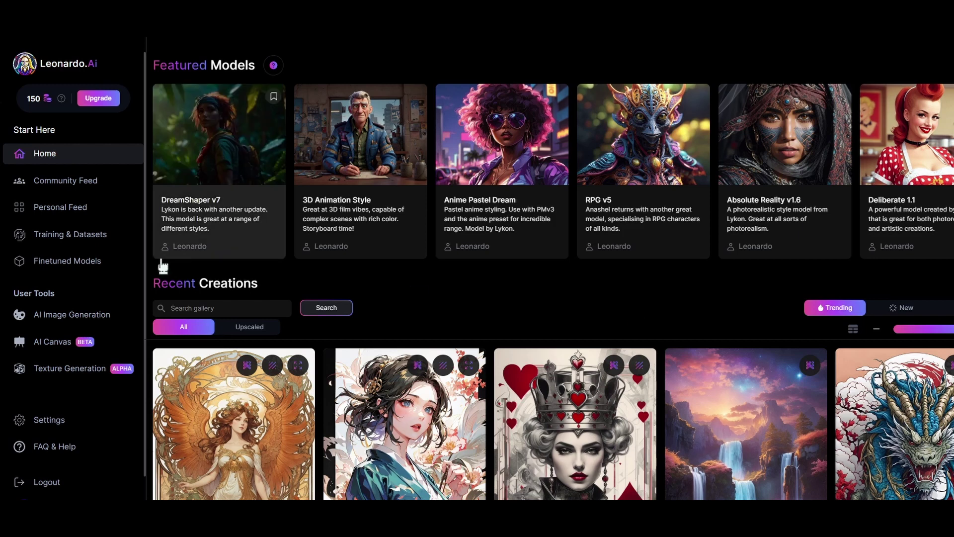
Step: Open AI Image Generation and configure it for 4 images with the DreamShaper v7 finetuned model
click(114, 320)
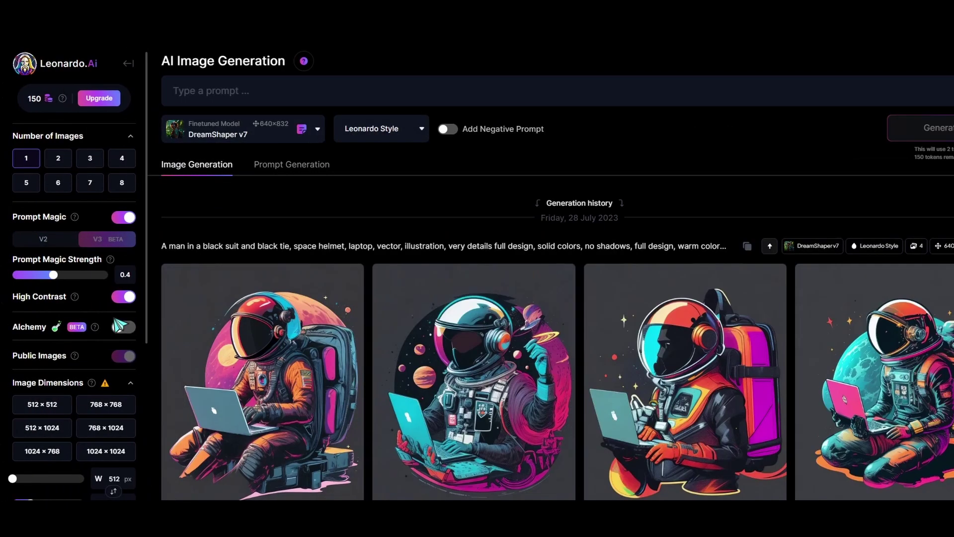
mouse_move(66, 101)
click(123, 163)
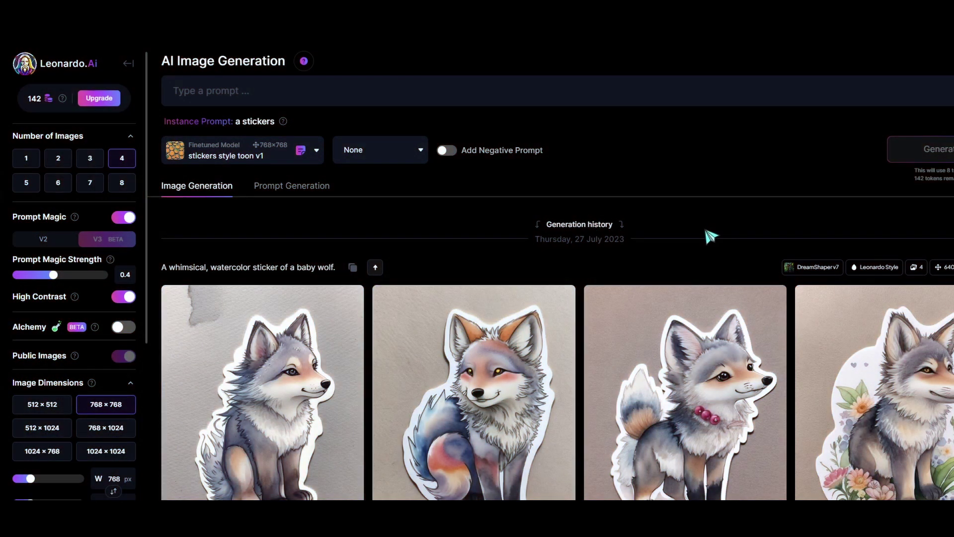
click(275, 157)
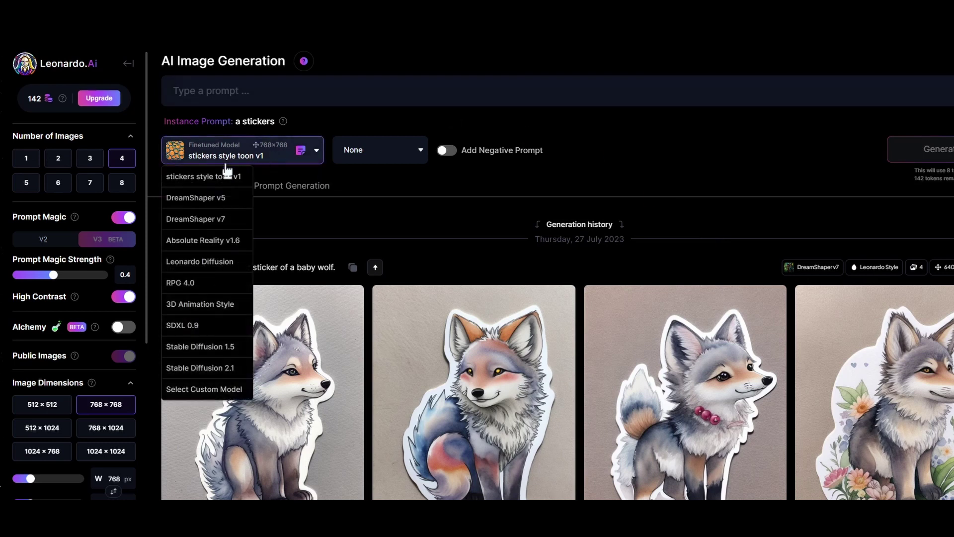
click(241, 221)
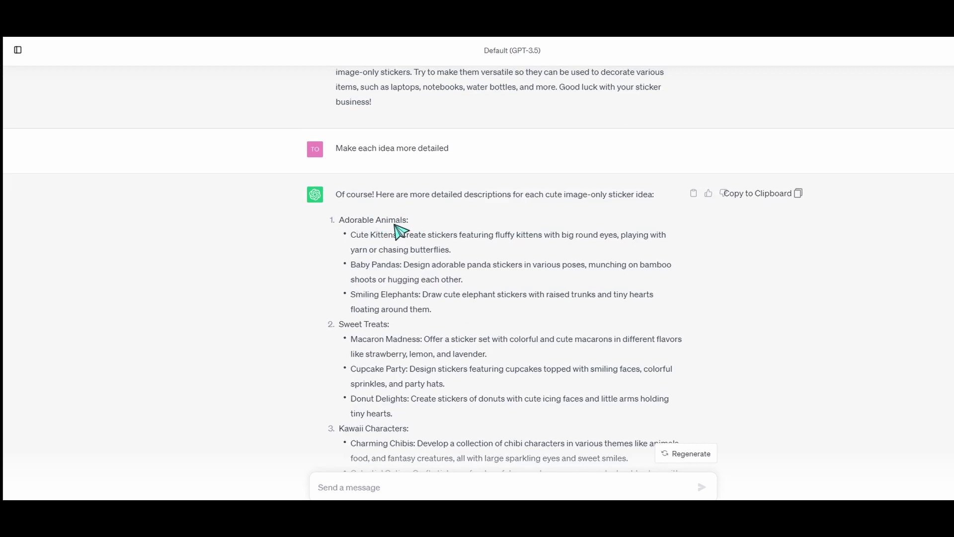
Step: Using the Adorable Animals idea from ChatGPT, generate Leonardo.Ai images with the prompt "Adorable baby panda, sticker, watercolor"
drag(341, 222, 408, 225)
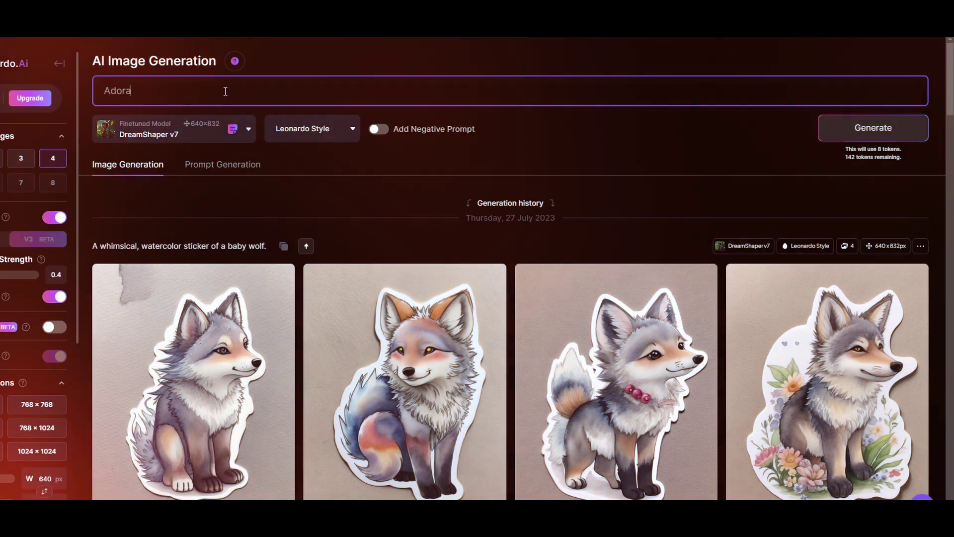
text(ble baby pand)
text(a, sticker)
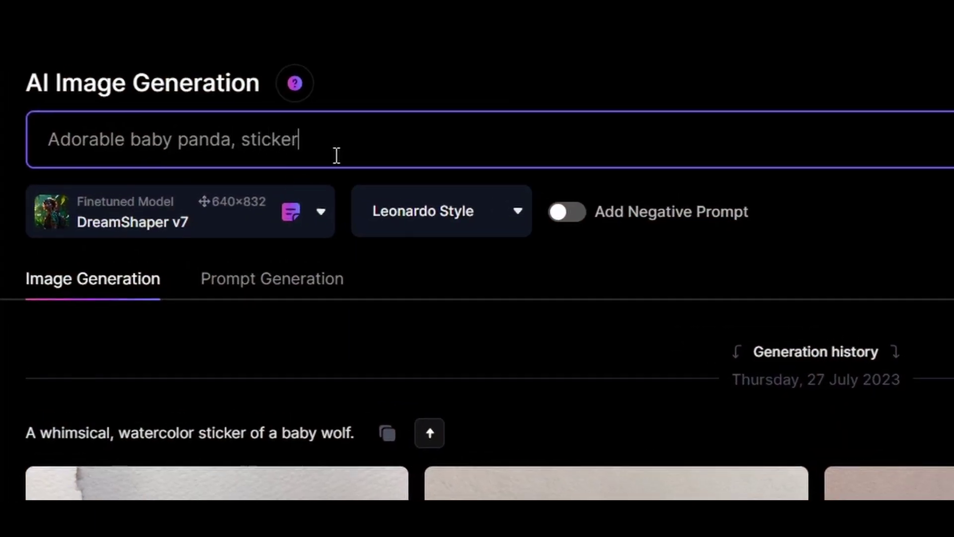
text(, water)
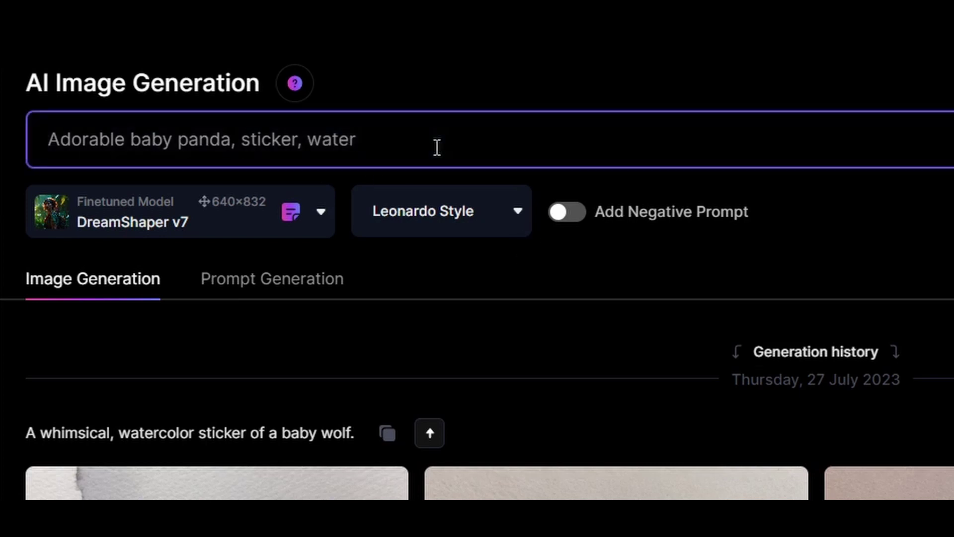
text(color)
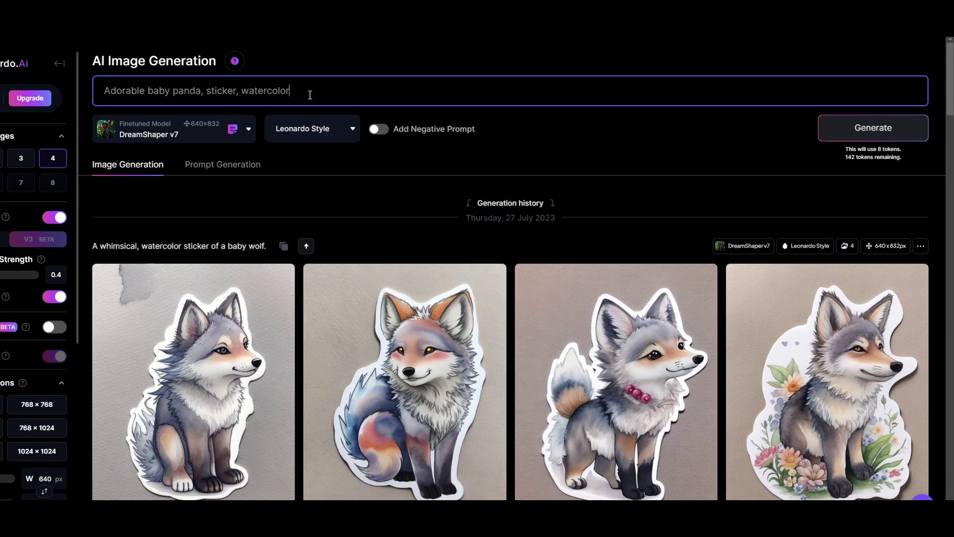
click(907, 139)
scroll(937, 194, down, 3)
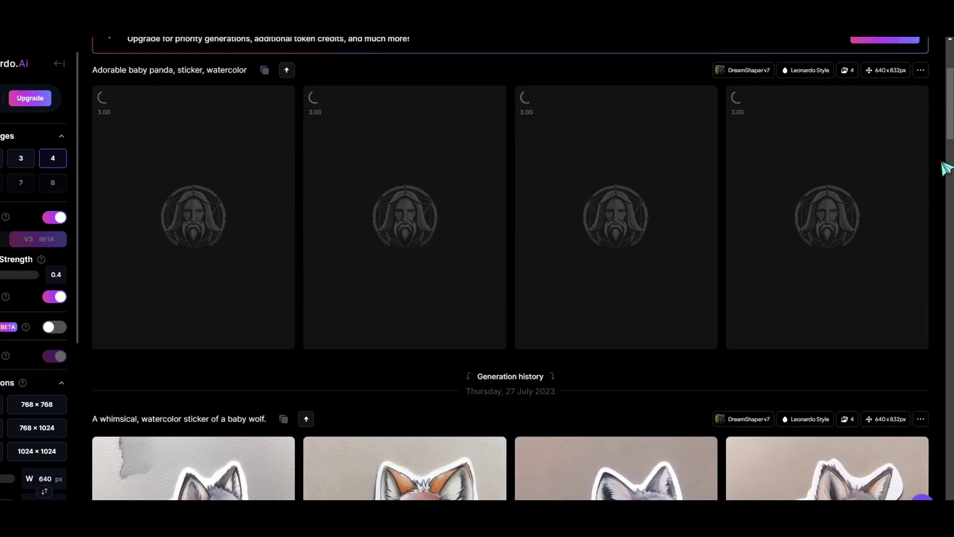
scroll(950, 122, up, 1)
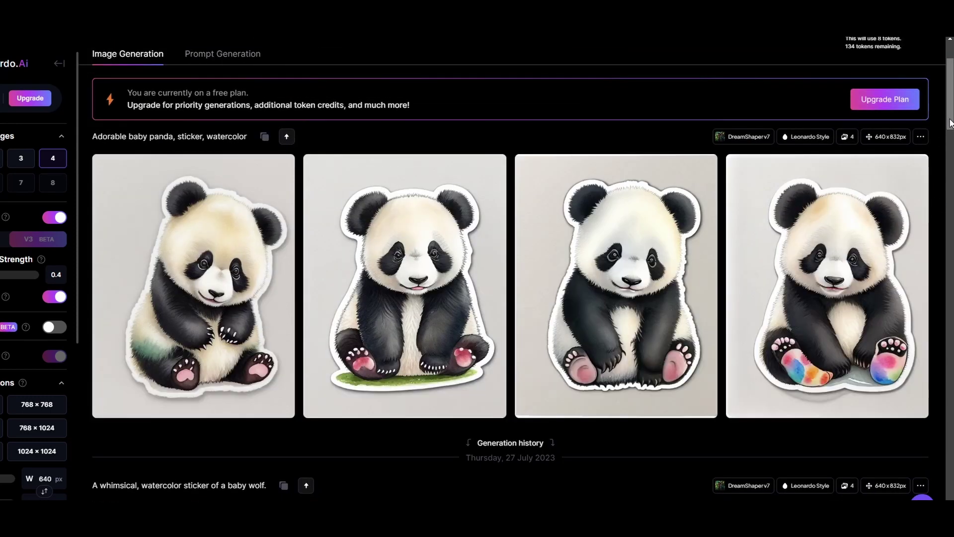
scroll(952, 123, up, 1)
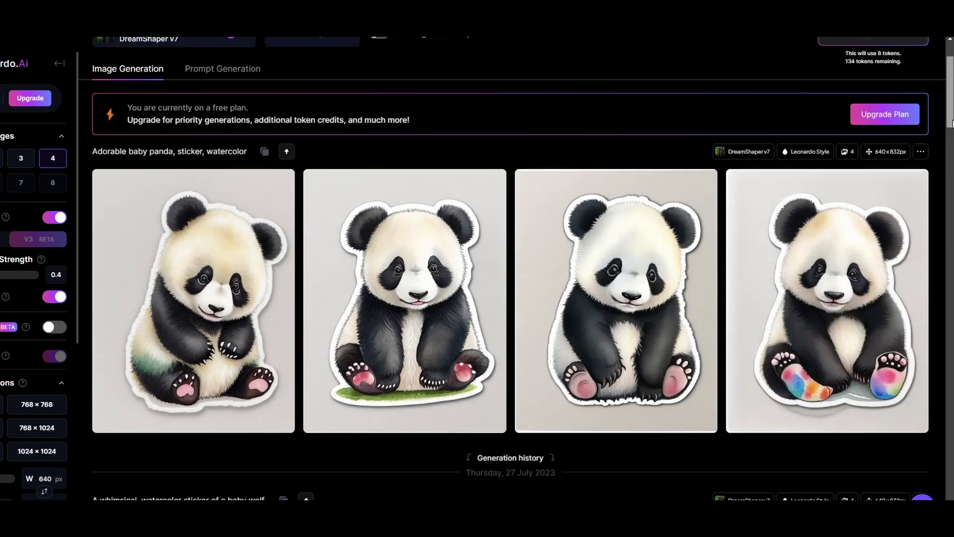
Step: Replace "panda" with "dear" in the prompt and generate a new set of images
scroll(952, 124, up, 2)
double_click(201, 92)
drag(173, 92, 199, 93)
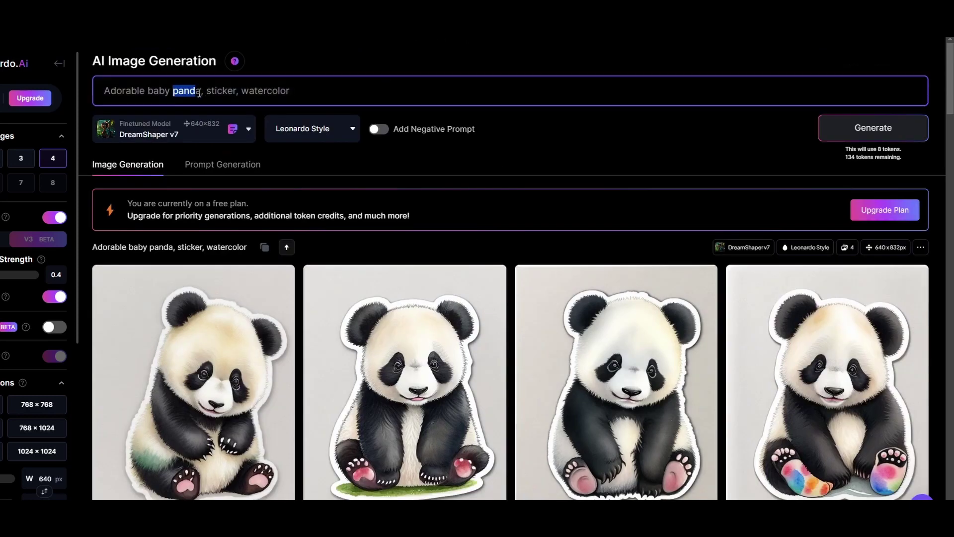
text(dear)
click(860, 136)
scroll(946, 164, down, 2)
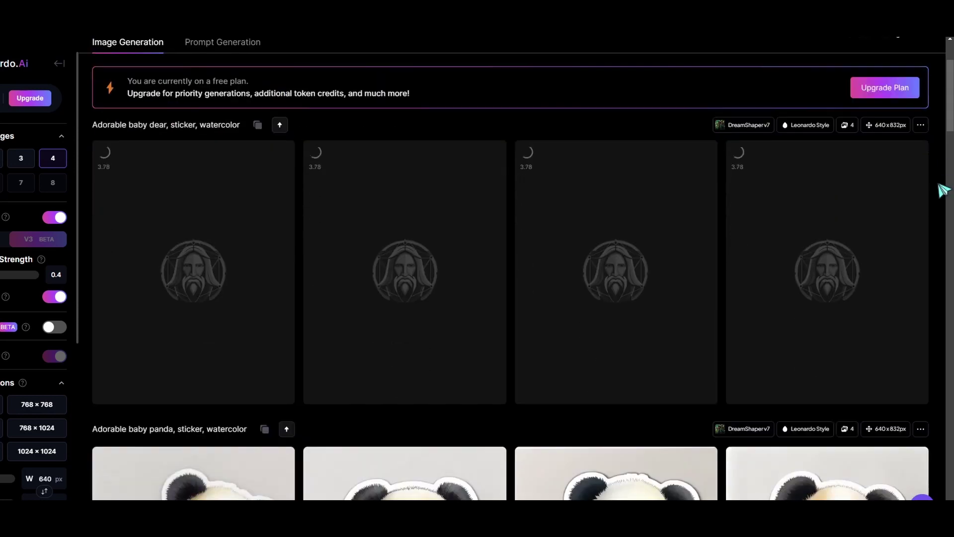
scroll(952, 124, up, 1)
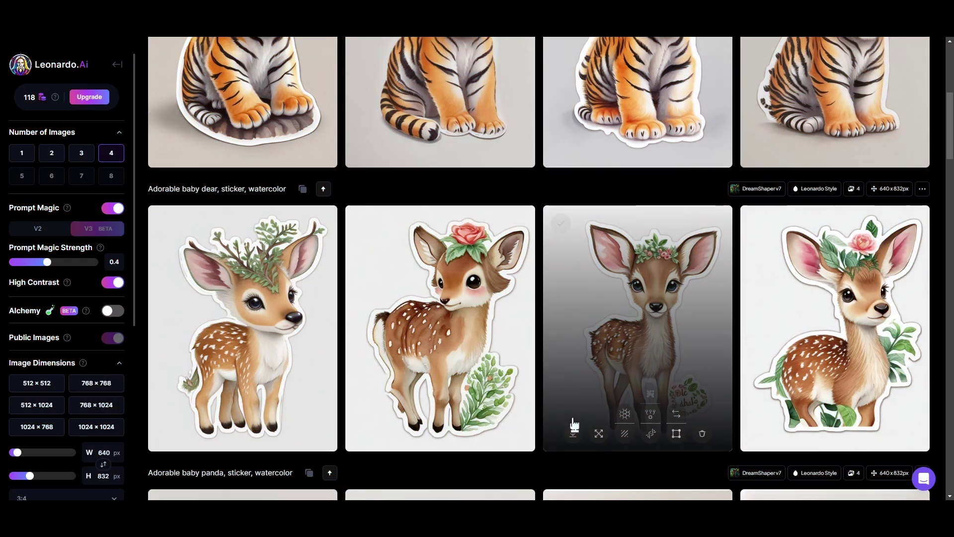
Step: Download the third baby deer sticker as the JPEG image DreamShaper_v7_Adorable_baby_dear_sticker_watercolor_1
click(579, 438)
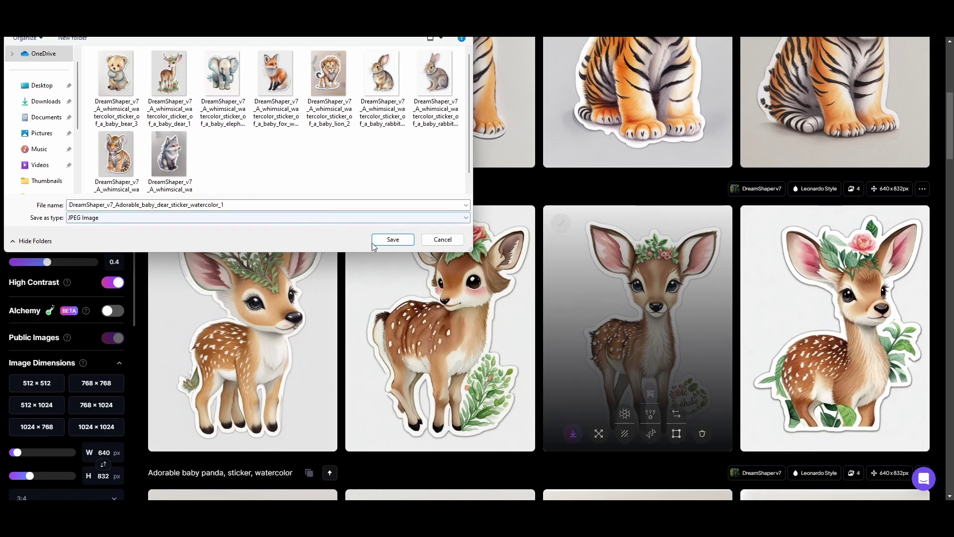
click(393, 239)
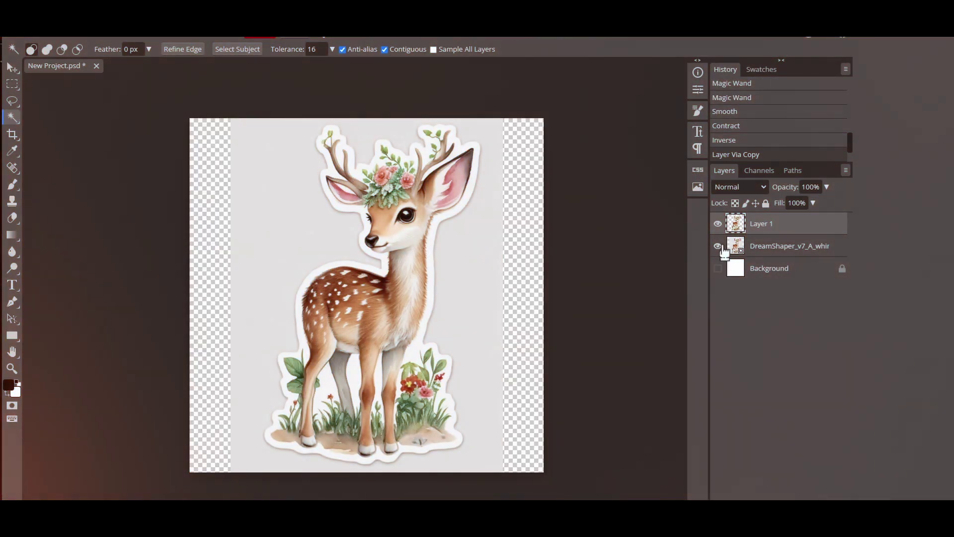
Step: Switch to Photopea and hide the original deer image layer beneath the cut-out in Layer 1
click(719, 246)
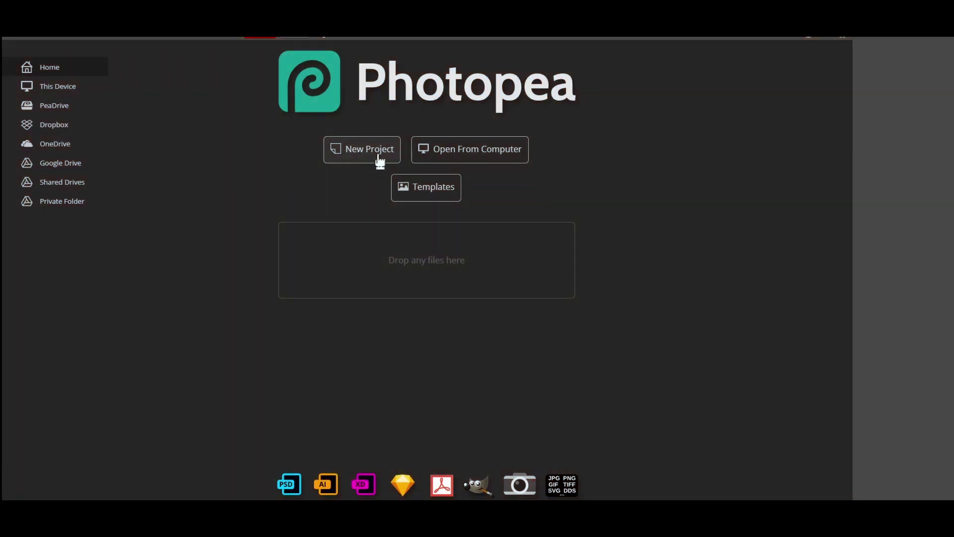
Step: Create a new Photopea project 10 inches wide and 10 inches high with a white background
click(367, 164)
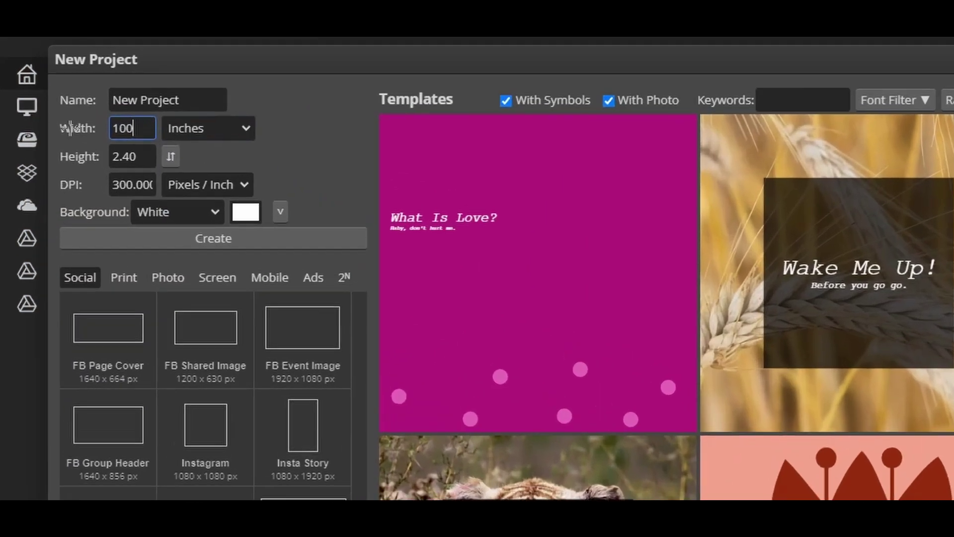
key(BackSpace)
click(94, 116)
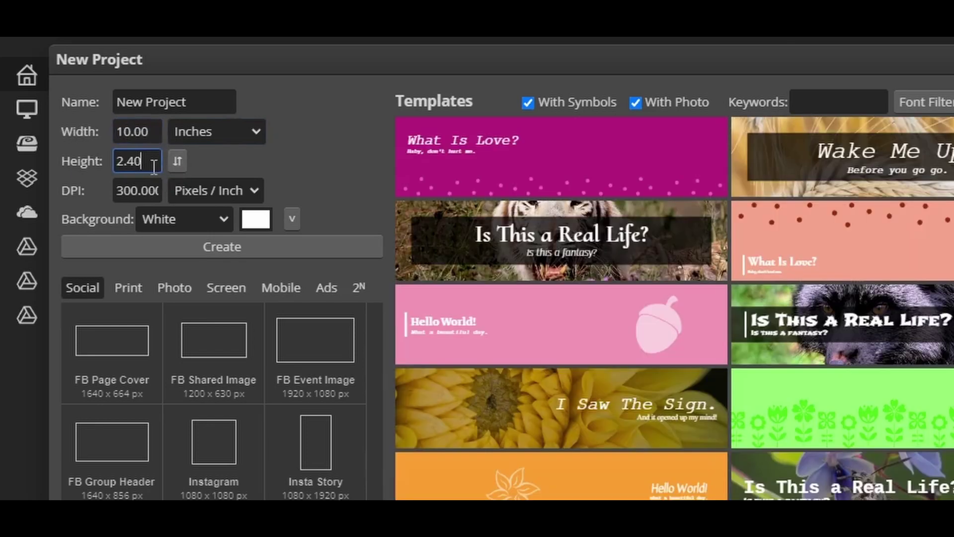
double_click(146, 166)
text(10.0)
key(BackSpace)
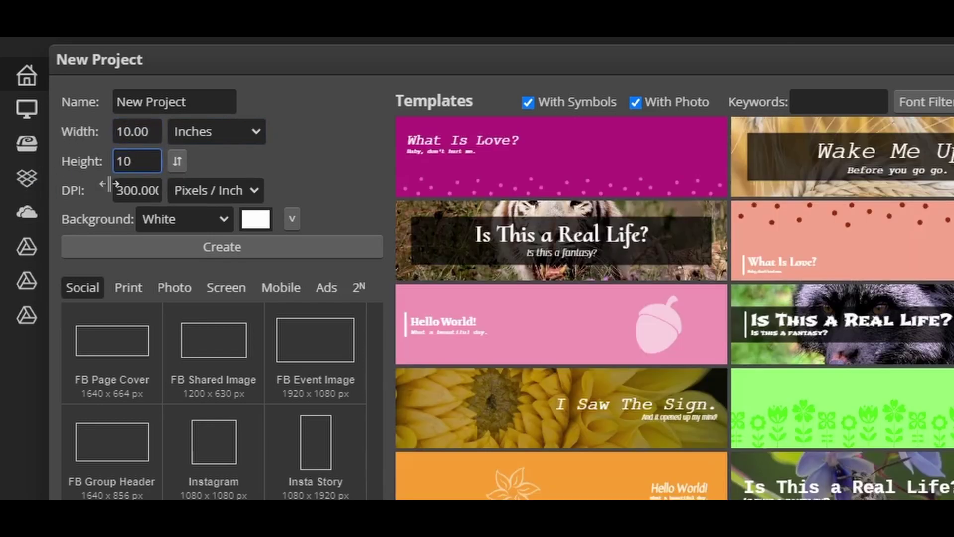
click(274, 171)
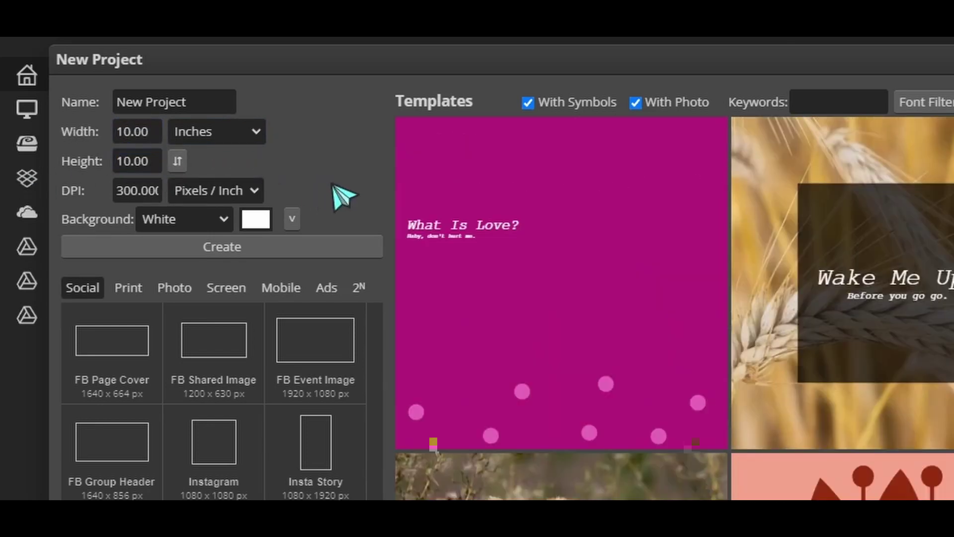
click(276, 252)
Step: Place the baby_dear_1 watercolor sticker image from the Cute Animal Stickers folder onto the blank canvas
drag(950, 60, 842, 94)
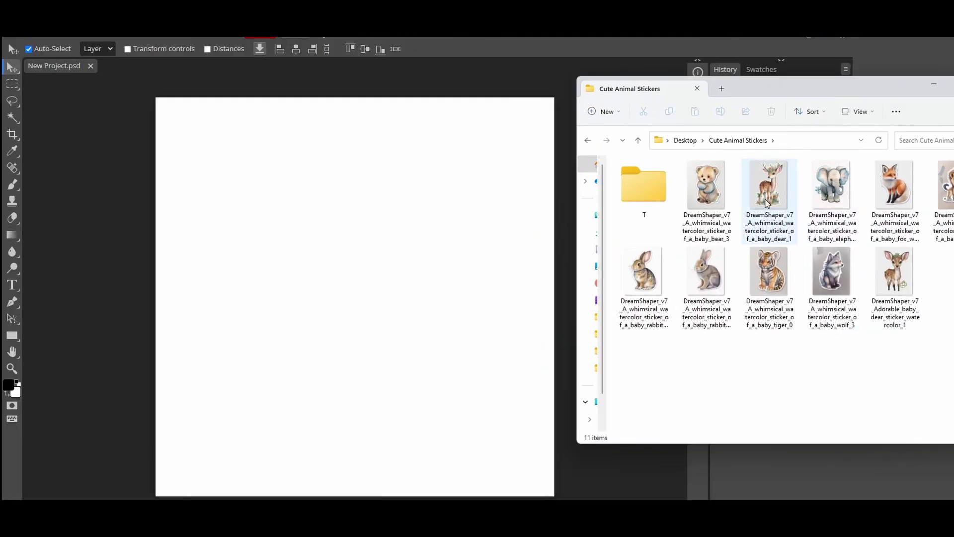
drag(767, 203, 344, 318)
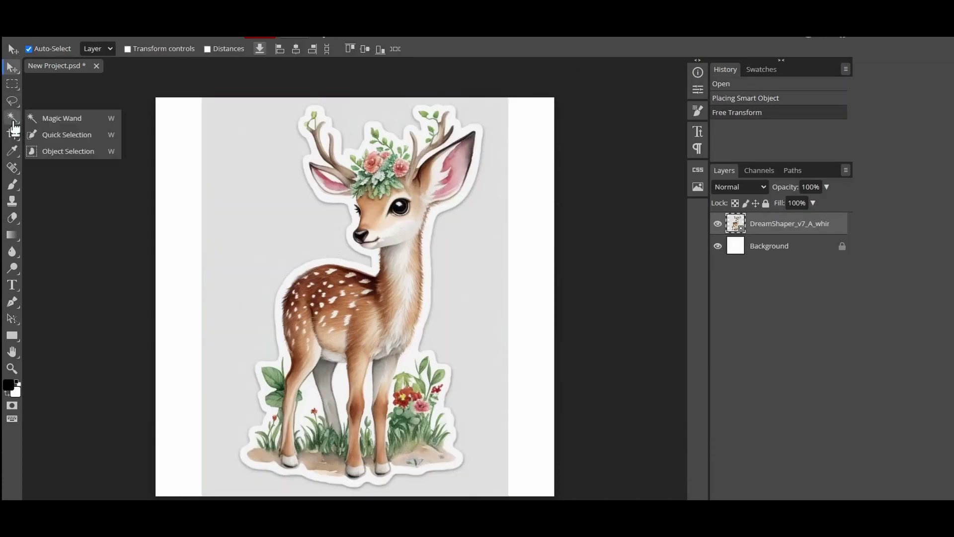
Step: Select the gray background around the deer sticker with the Magic Wand
click(73, 119)
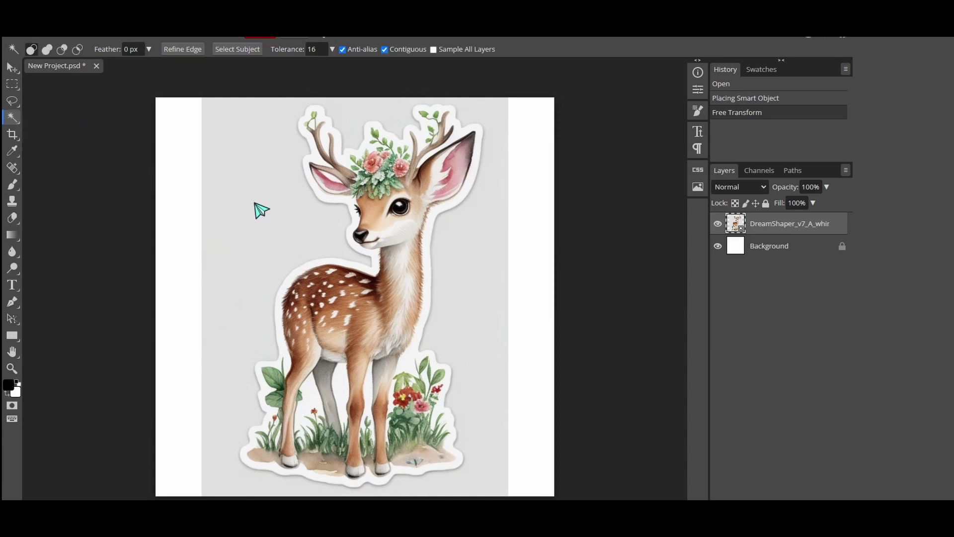
click(260, 211)
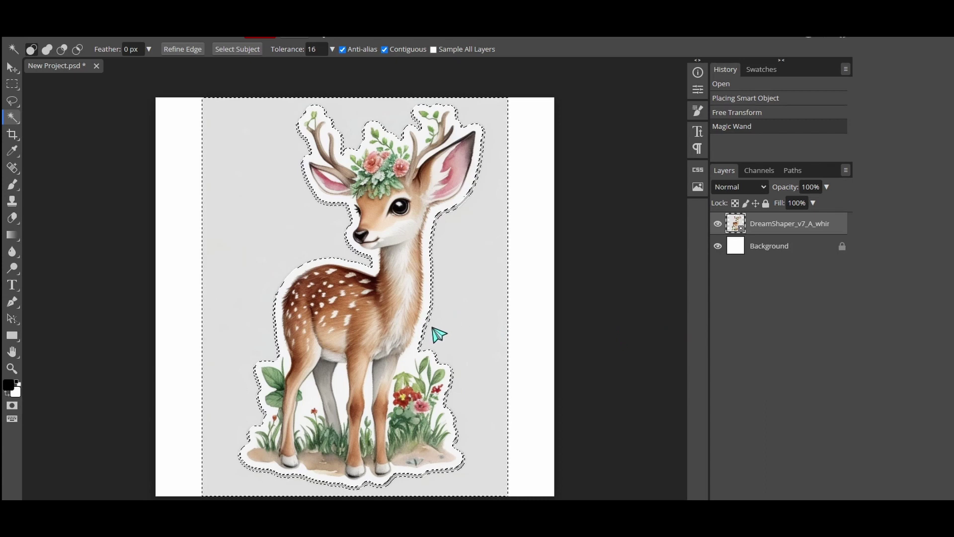
Step: Clear the selection and reselect the gray background with the Magic Wand, including the shadow along the deer sticker's white border
scroll(357, 316, up, 10)
scroll(357, 316, down, 6)
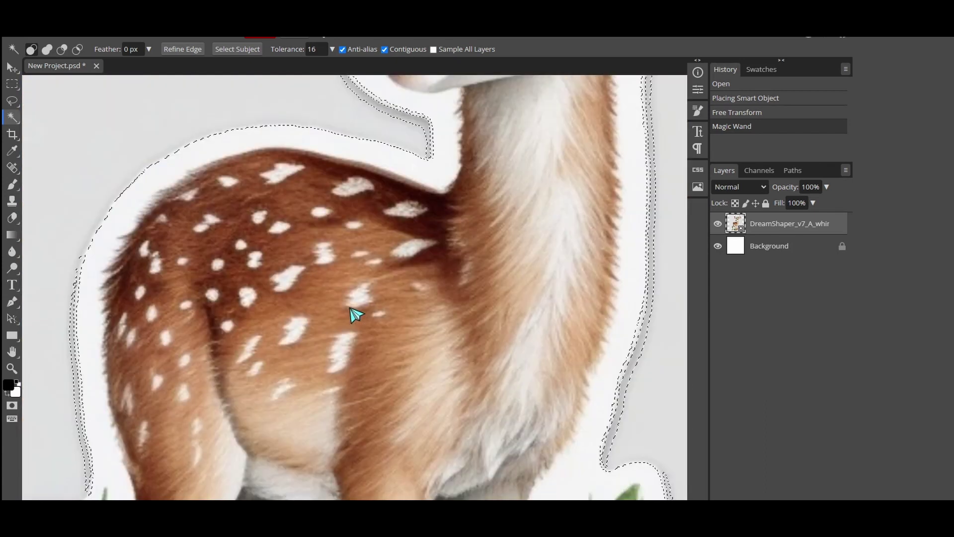
scroll(589, 329, down, 2)
scroll(586, 329, up, 3)
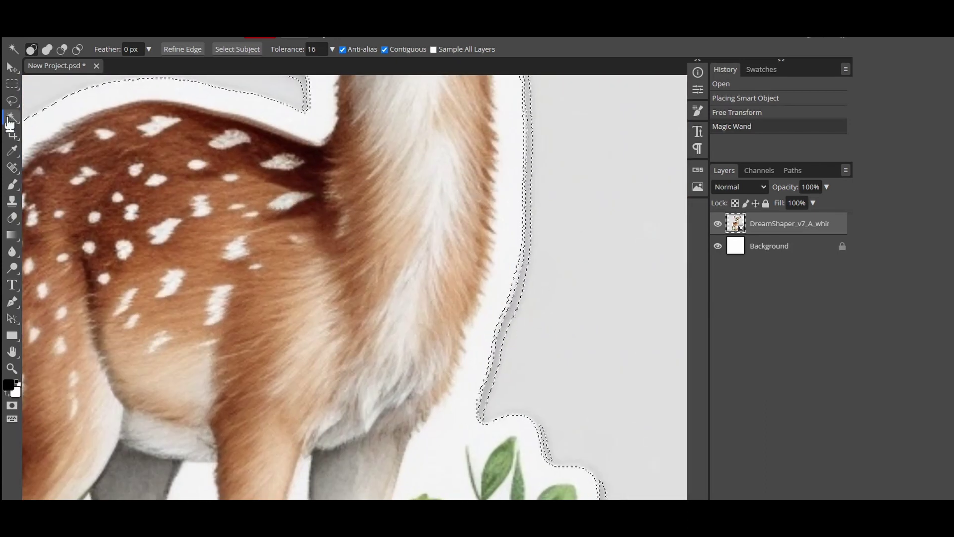
key(ctrl+d)
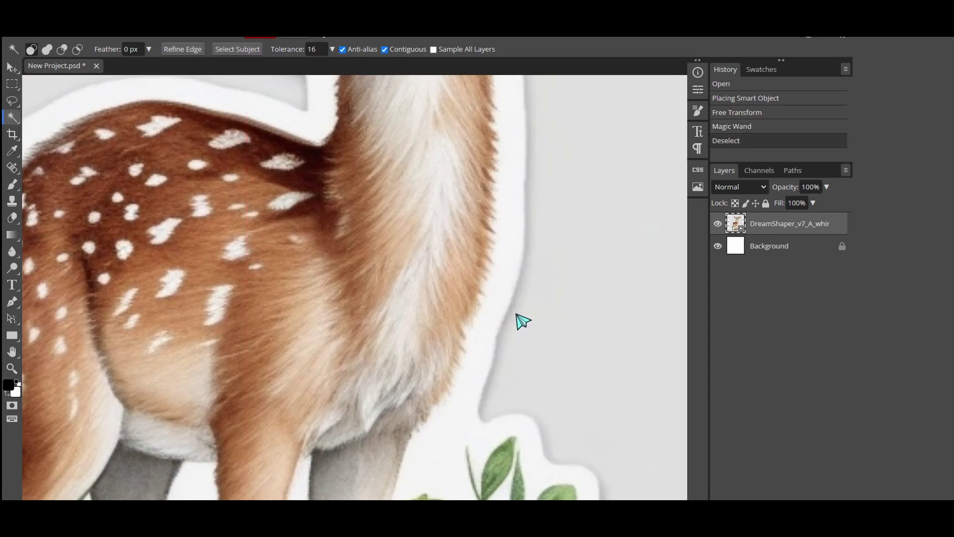
click(529, 322)
scroll(530, 326, down, 5)
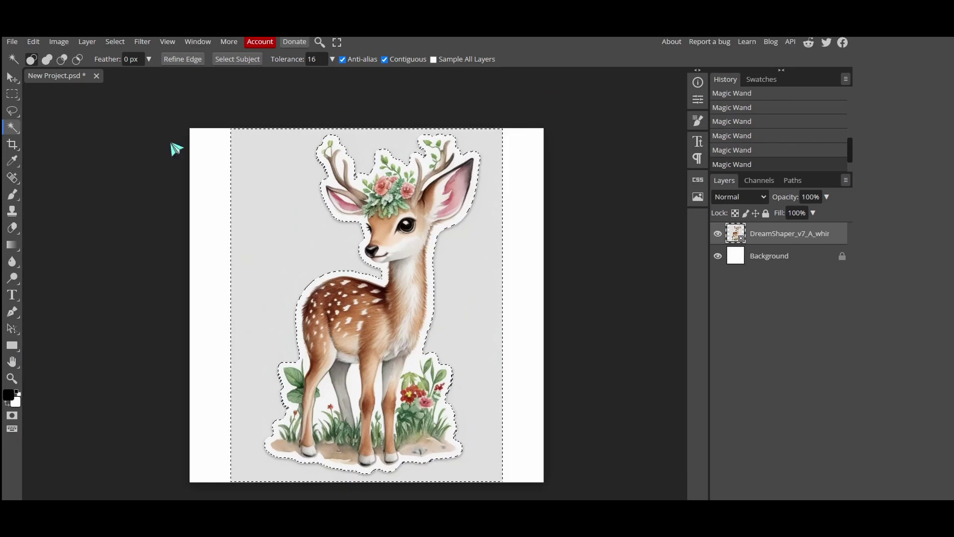
Step: Smooth the background selection by 1 px and contract it by 5 px
click(115, 42)
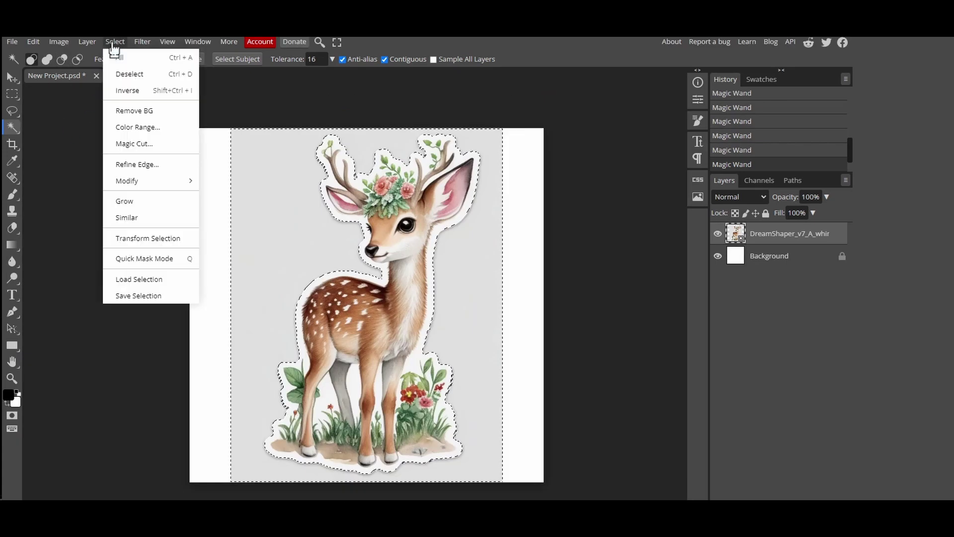
mouse_move(157, 180)
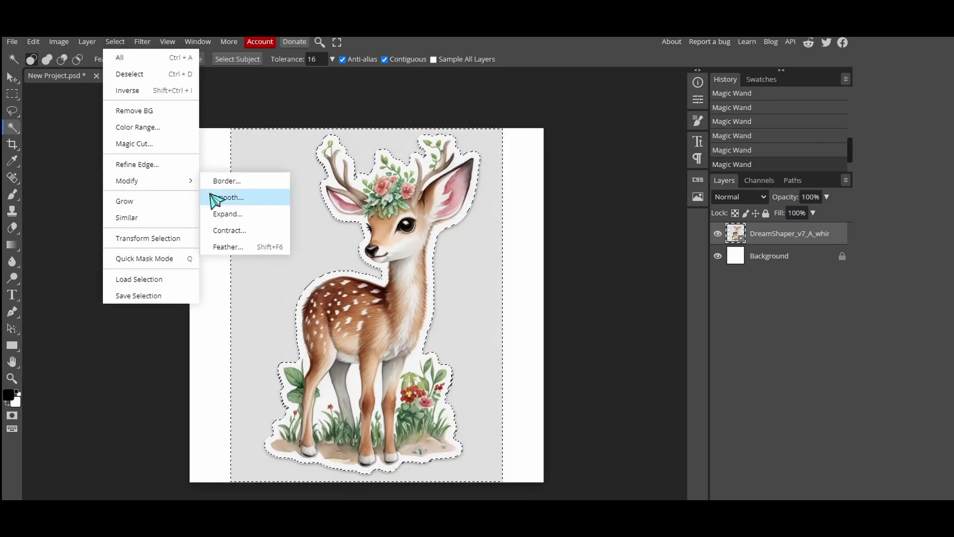
click(226, 198)
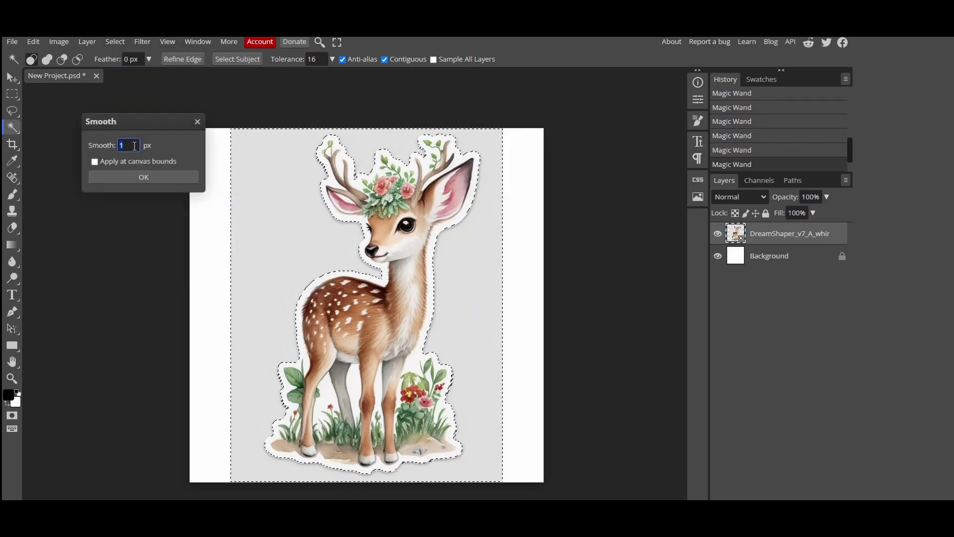
click(149, 188)
click(115, 42)
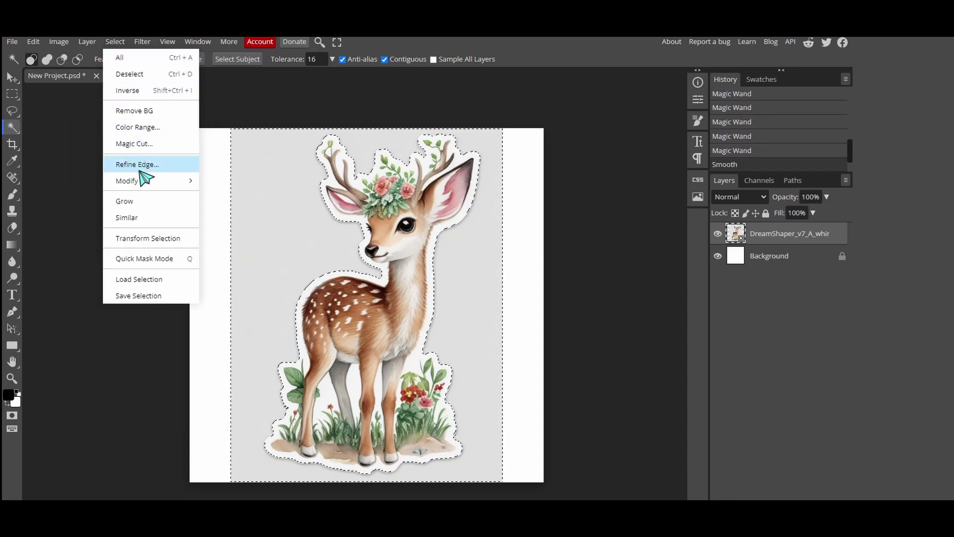
mouse_move(157, 186)
click(244, 230)
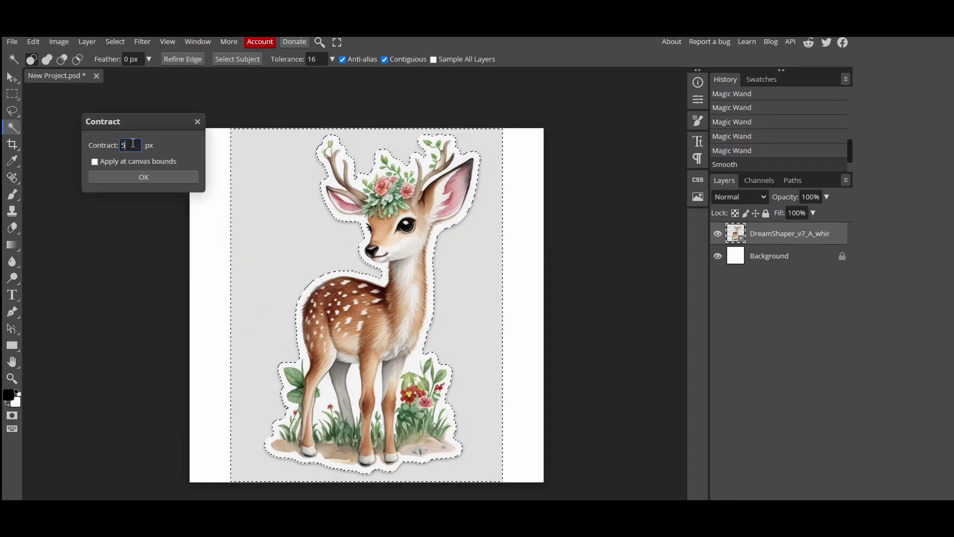
click(161, 179)
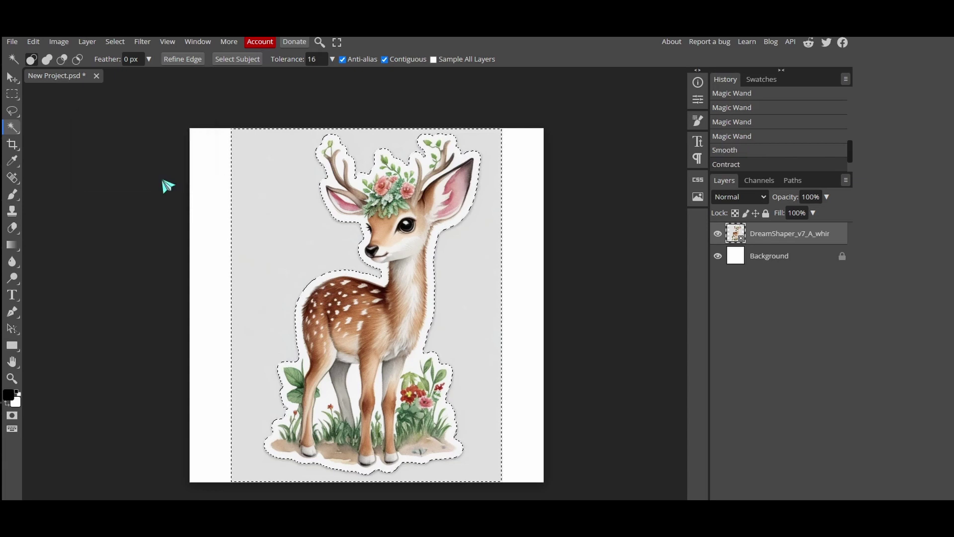
Step: Invert the selection so it covers the deer sticker instead of the gray background
key(ctrl+shift+i)
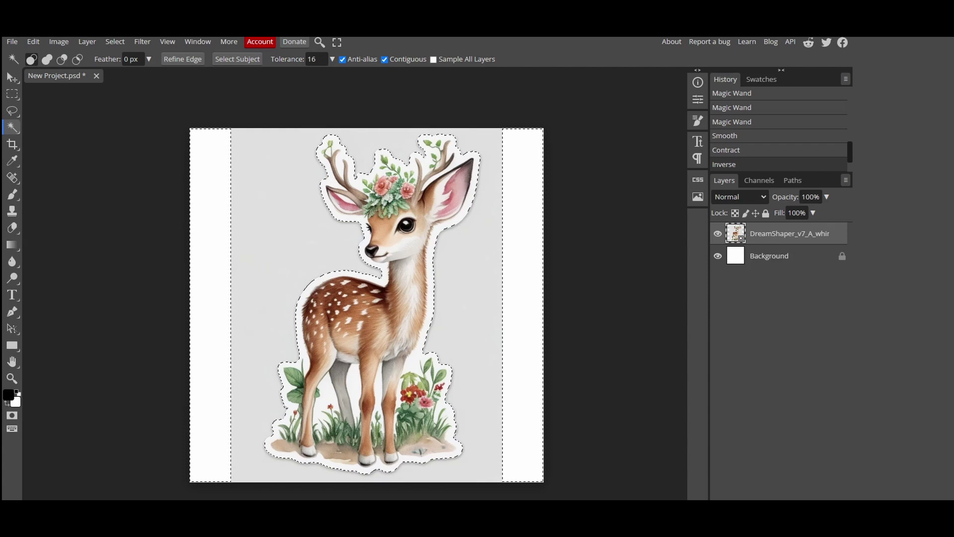
right_click(485, 296)
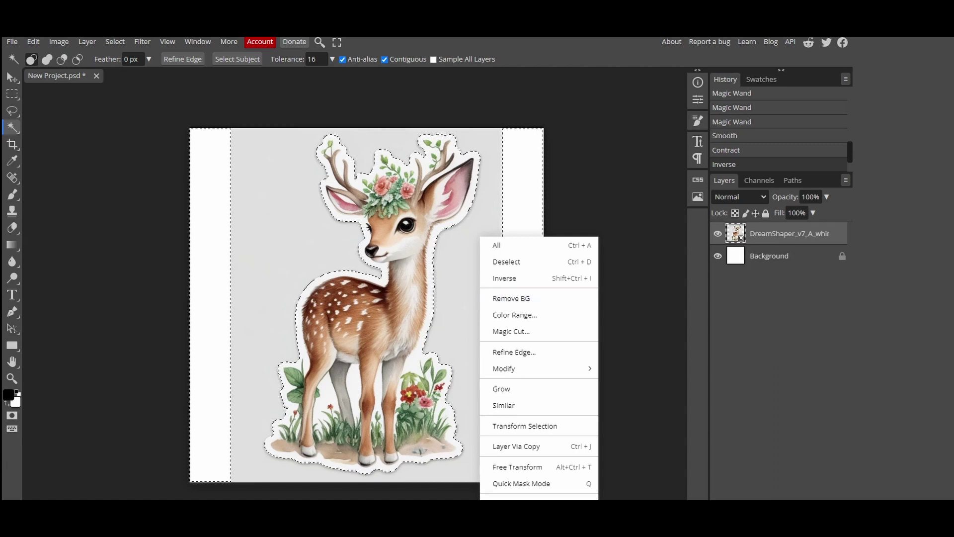
key(Escape)
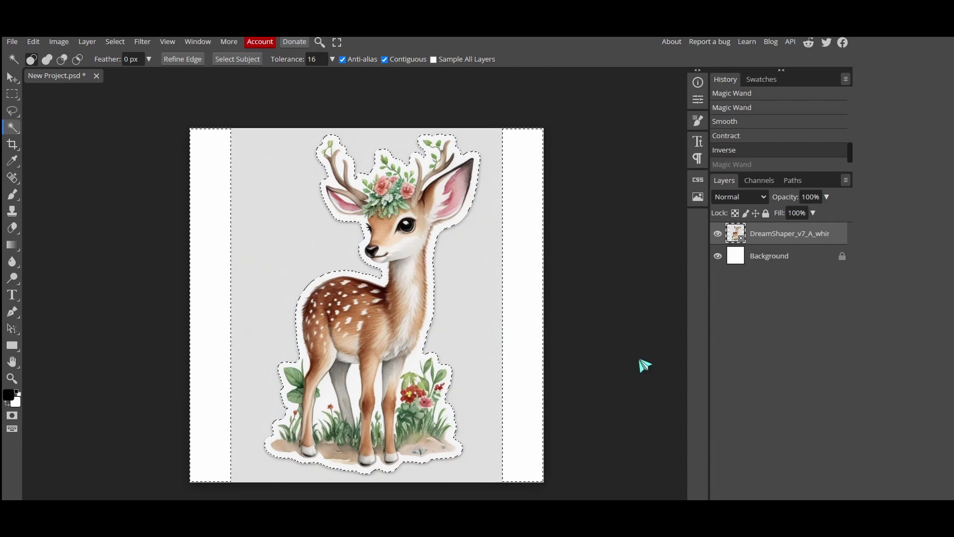
Step: Copy the selected deer sticker to a new layer and hide the Background and original deer image layers
key(ctrl+j)
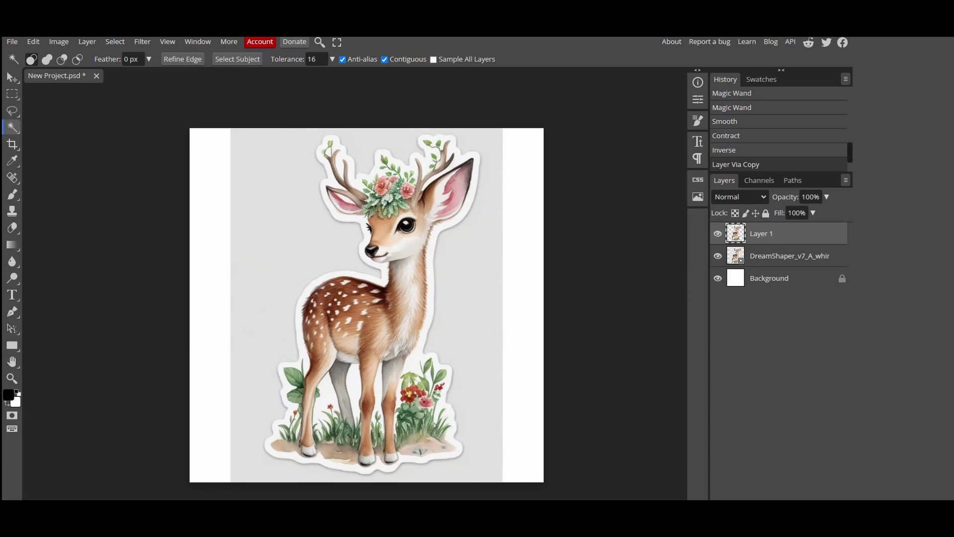
click(718, 278)
click(720, 256)
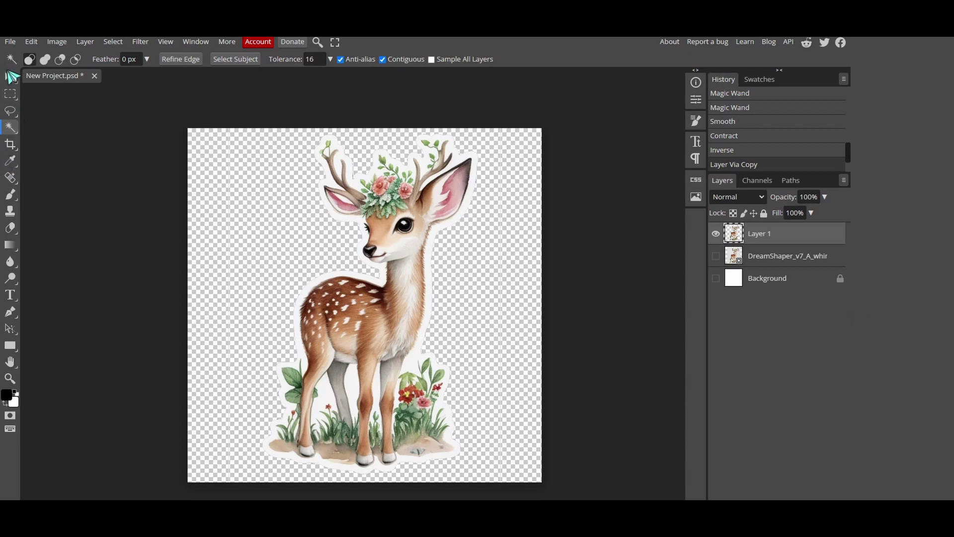
Step: Switch to the Move tool and open the export format choices for the deer sticker cut-out
click(10, 76)
click(11, 42)
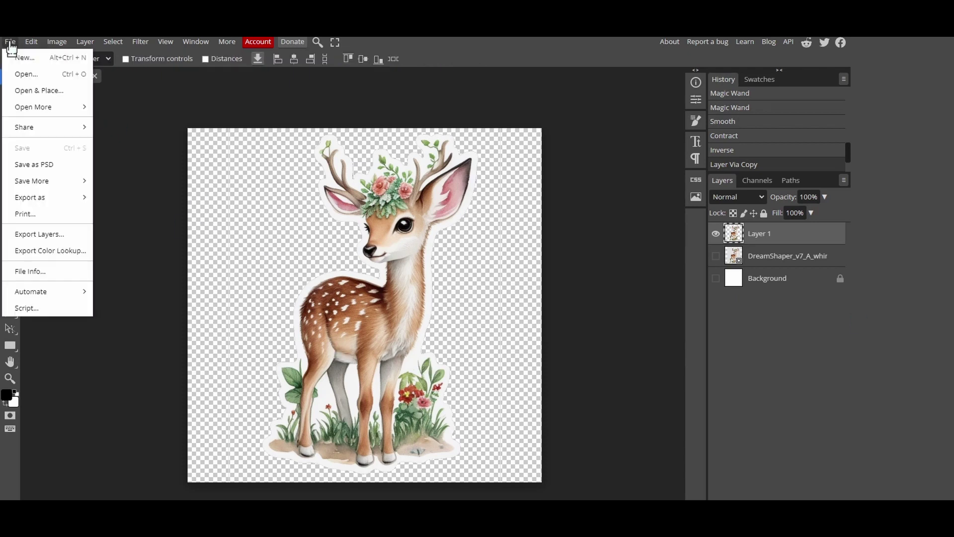
mouse_move(48, 198)
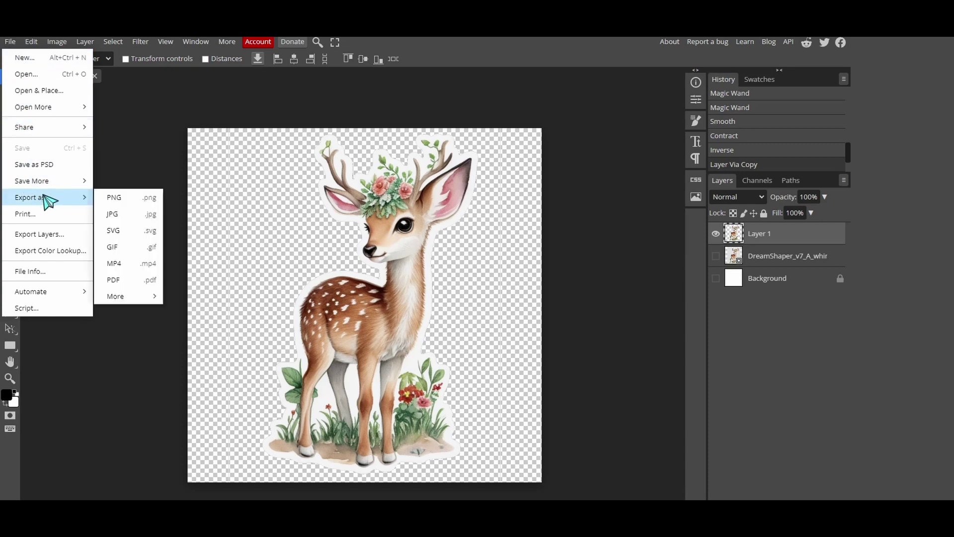